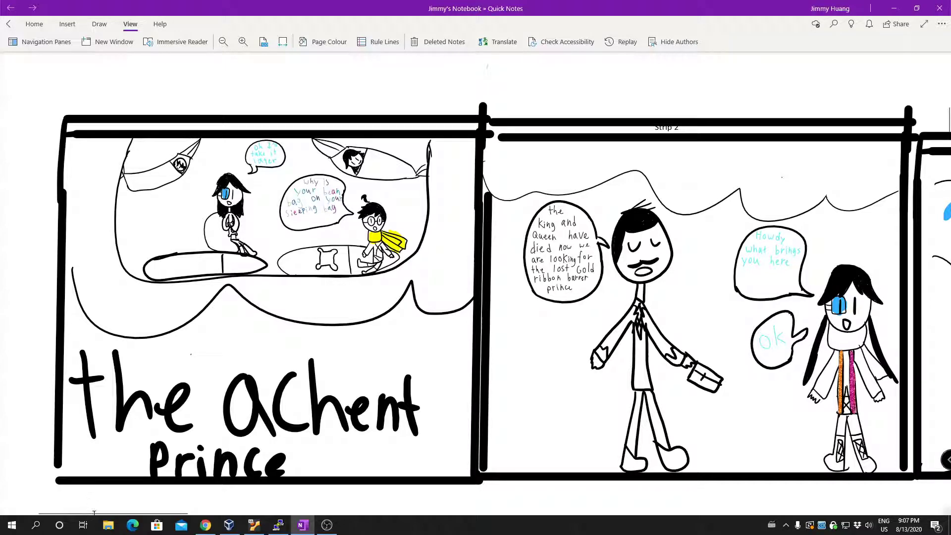
left_click_drag(94, 512, 129, 514)
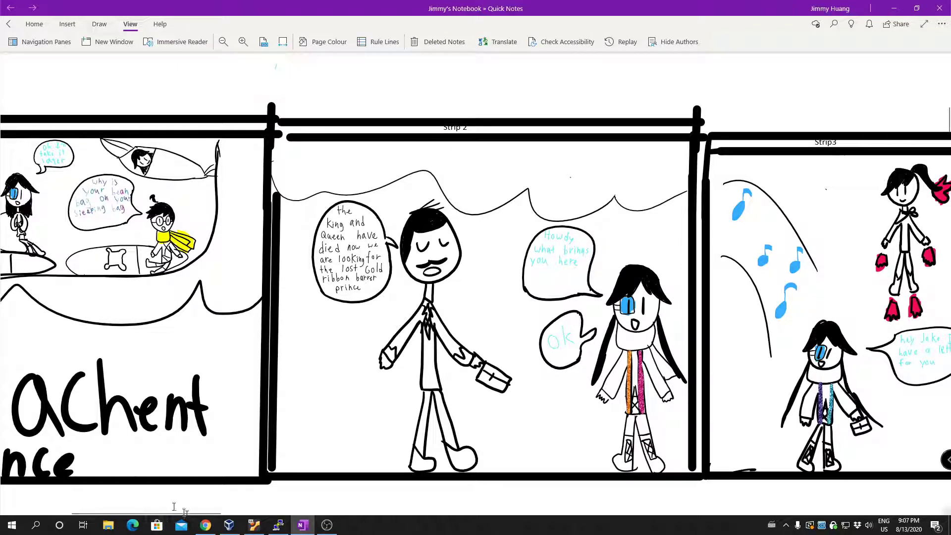
left_click_drag(184, 512, 244, 520)
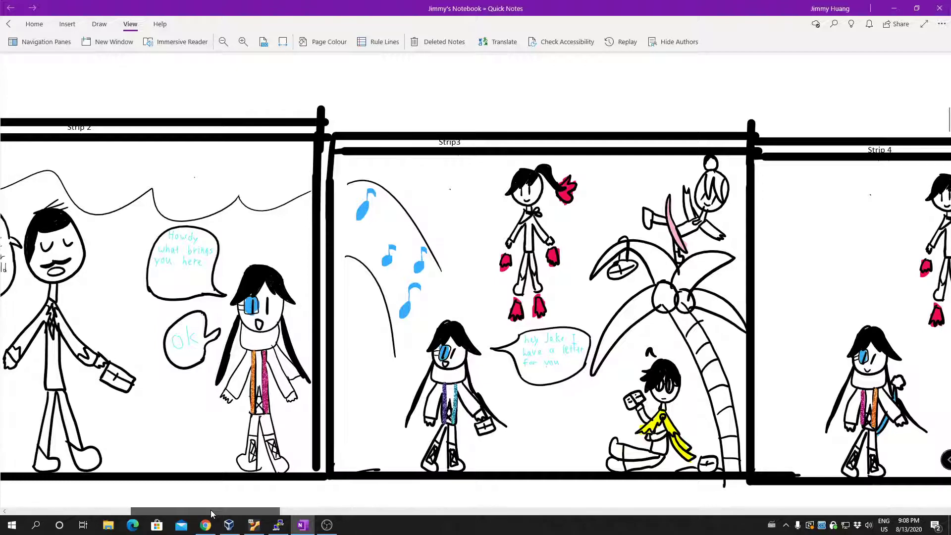
left_click_drag(210, 509, 275, 514)
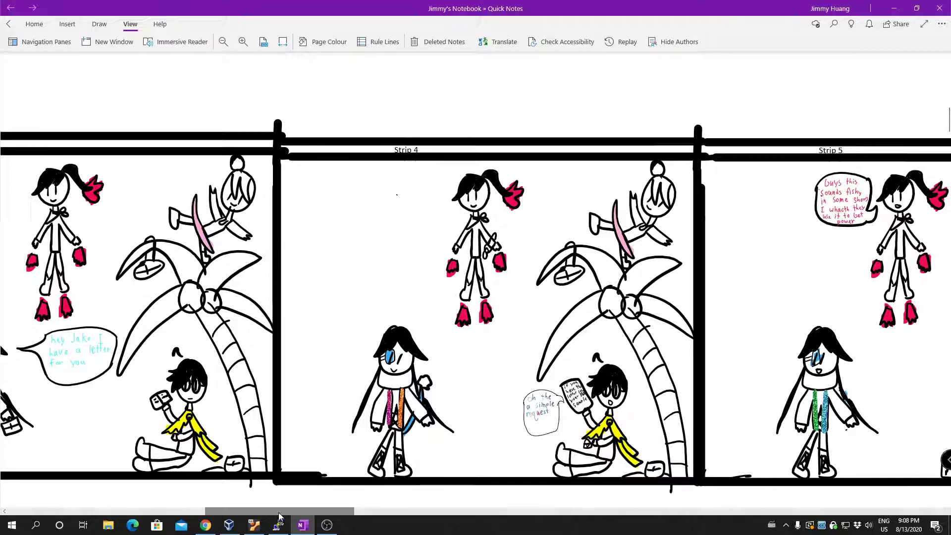
left_click_drag(278, 512, 341, 516)
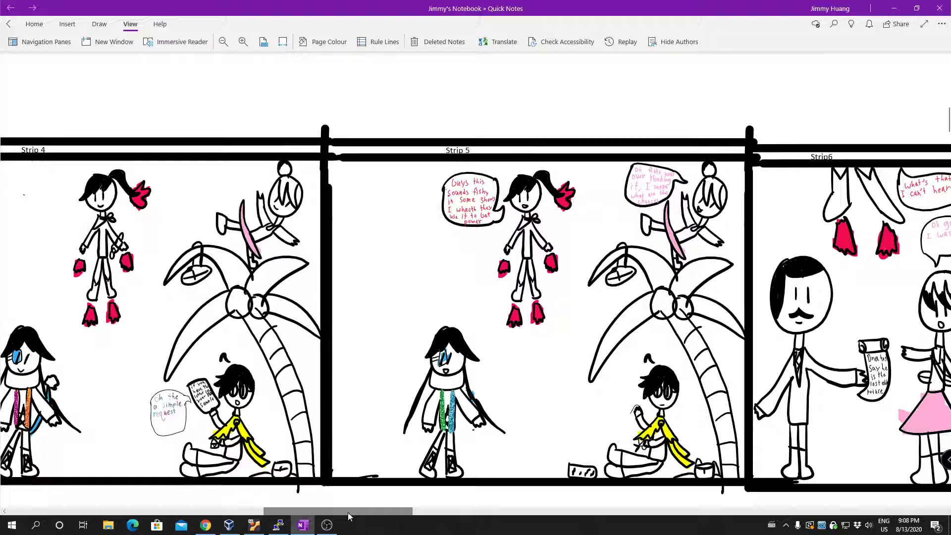
scroll(344, 476, "down", 3)
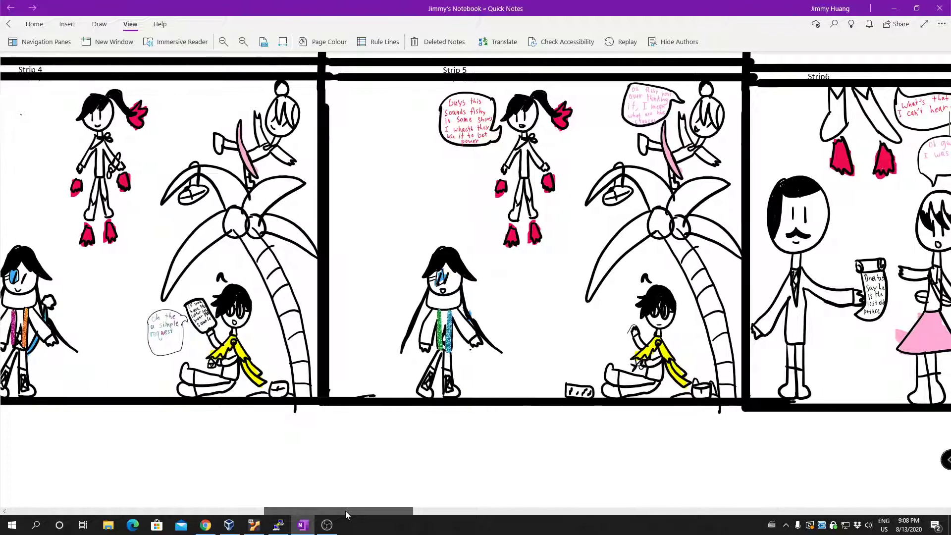
left_click_drag(345, 510, 411, 510)
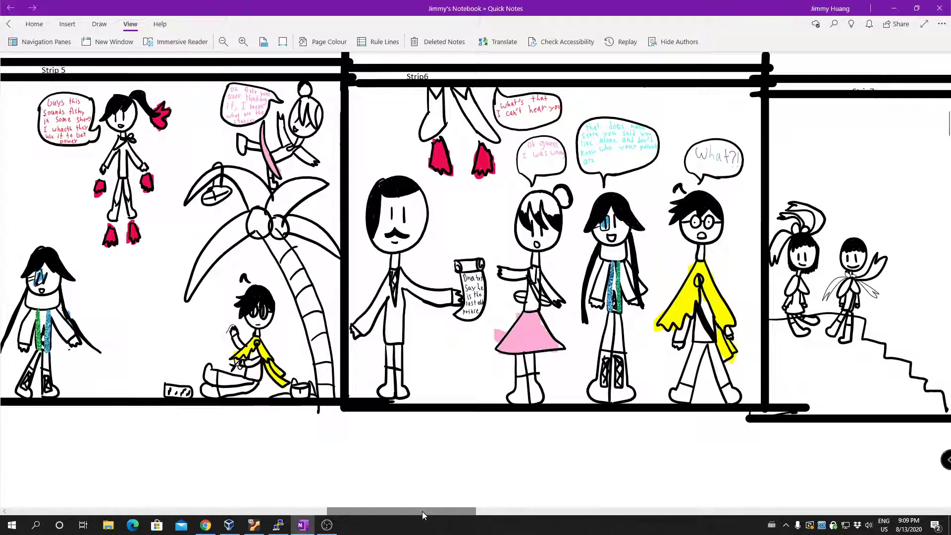
left_click_drag(422, 511, 503, 512)
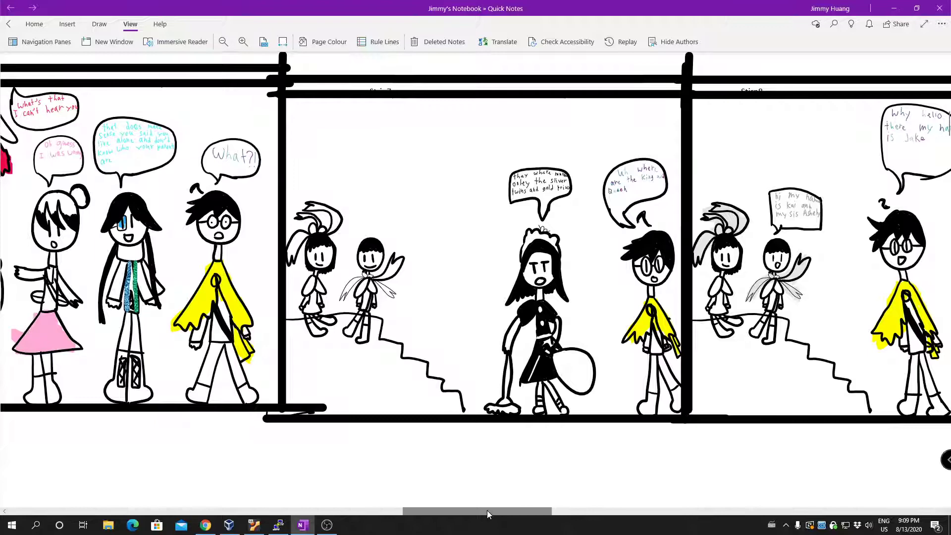
left_click_drag(486, 510, 540, 509)
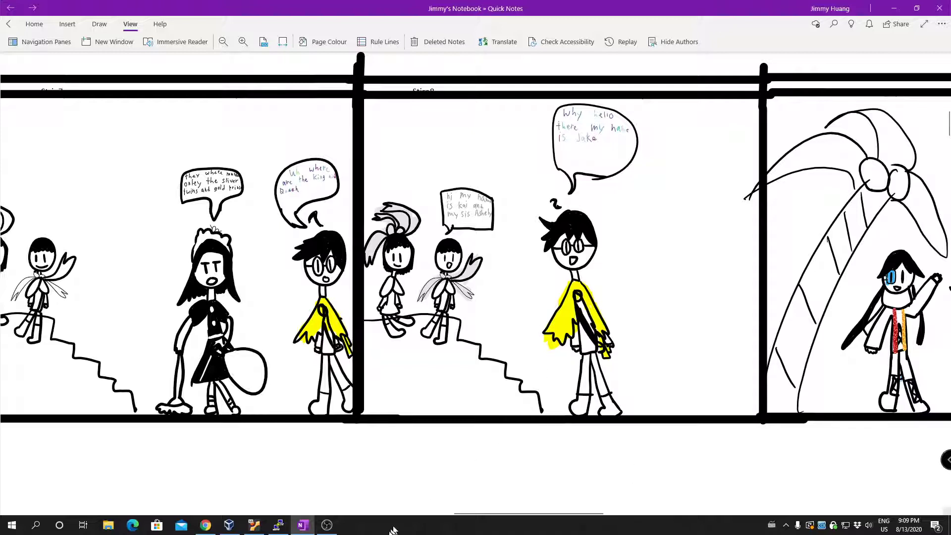
left_click_drag(502, 508, 575, 508)
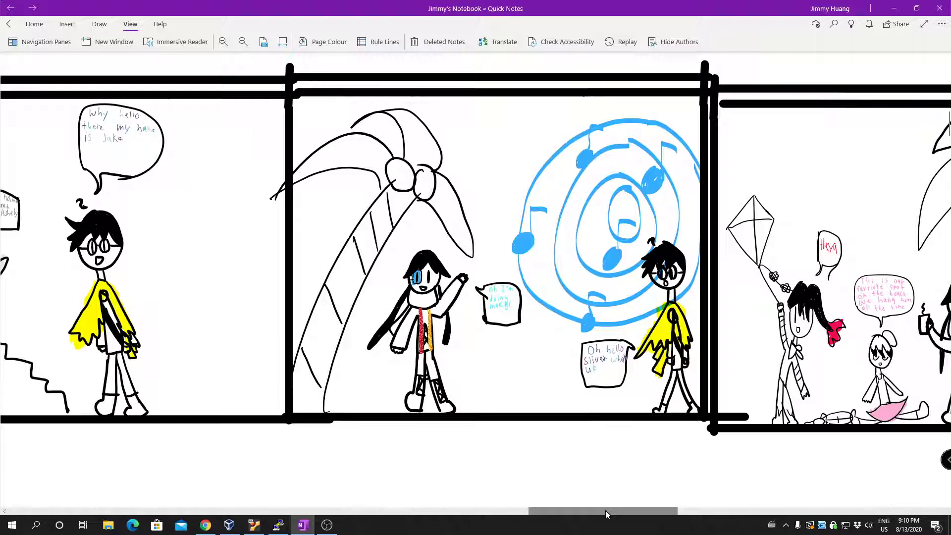
left_click_drag(608, 512, 664, 514)
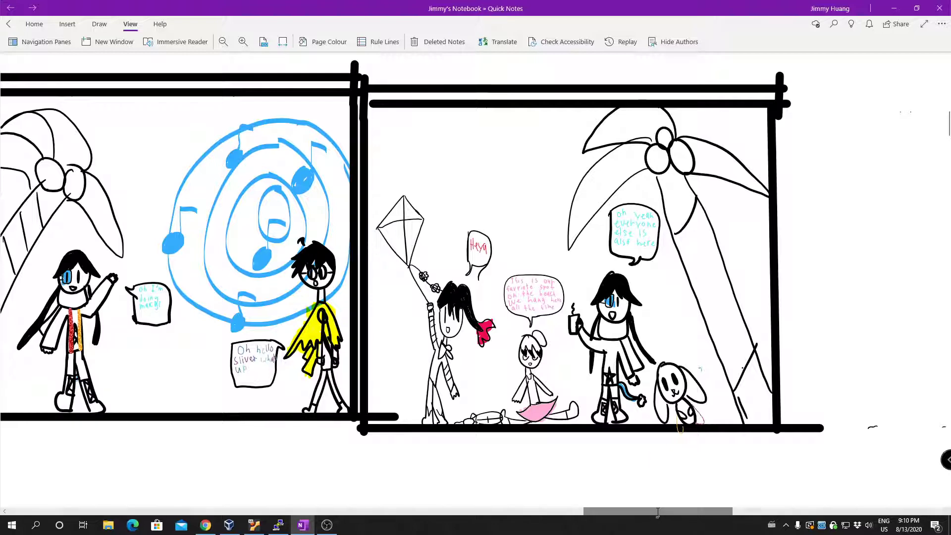
left_click_drag(655, 513, 725, 509)
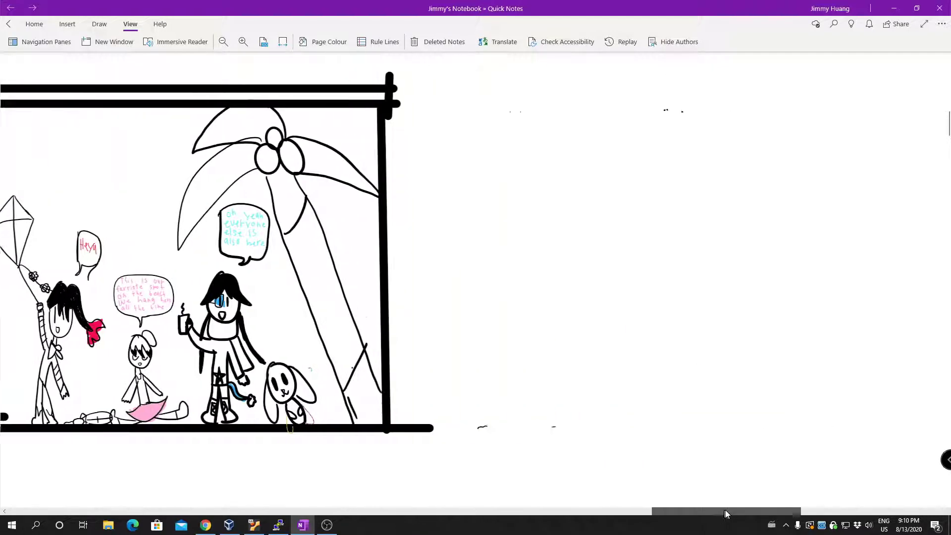